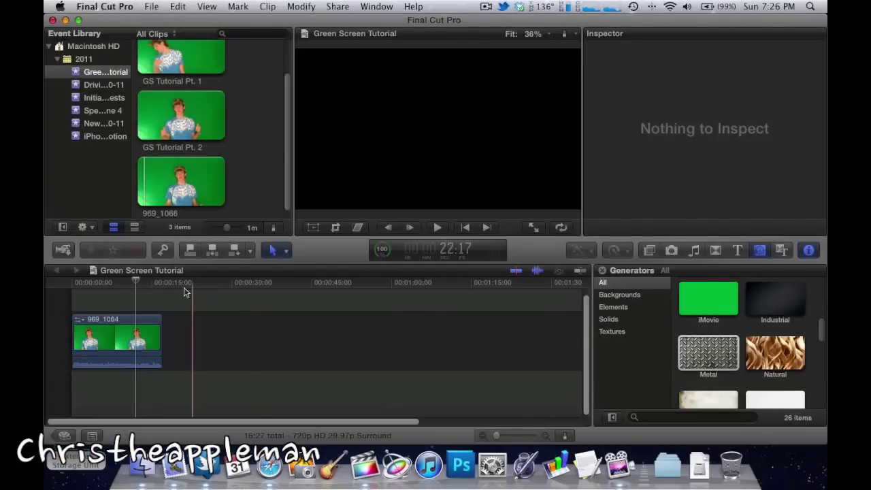
Step: Review green-screen clip 969_1064 by scrubbing back and forth and playing it briefly
left_click(132, 282)
left_click_drag(133, 282, 135, 283)
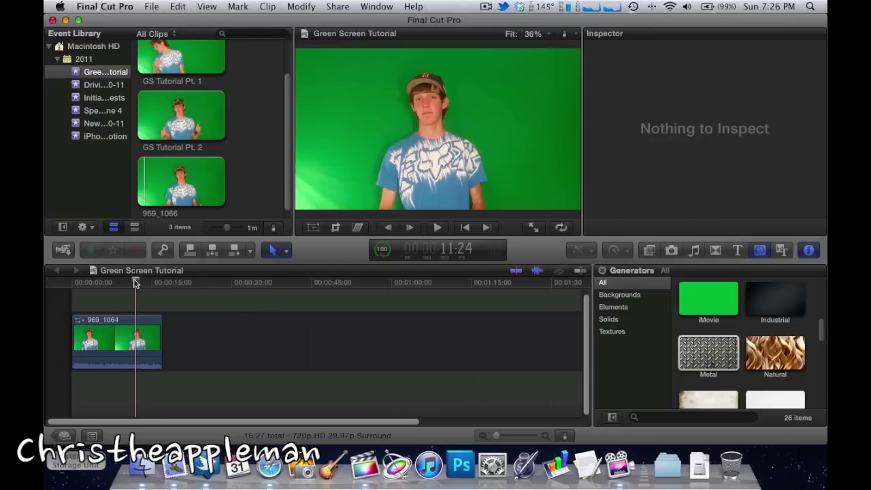
left_click_drag(134, 283, 123, 284)
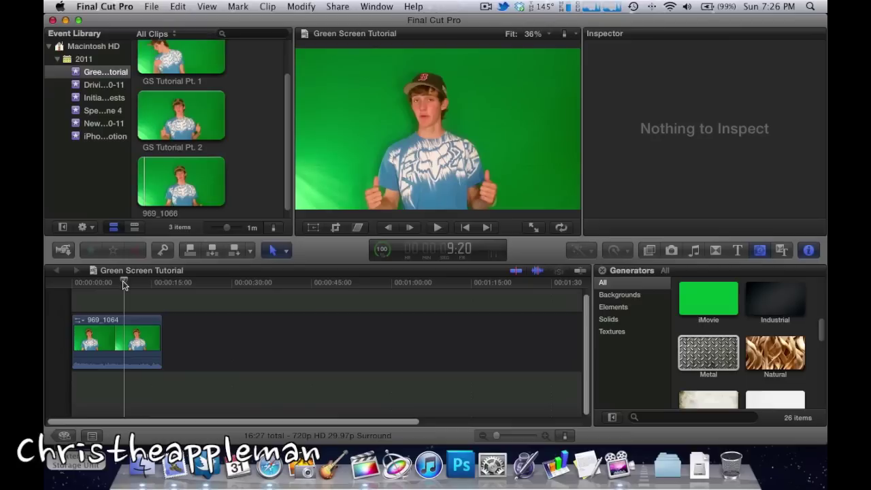
mouse_move(124, 284)
left_mouse_down()
mouse_move(134, 285)
mouse_move(107, 285)
left_mouse_up()
key("space")
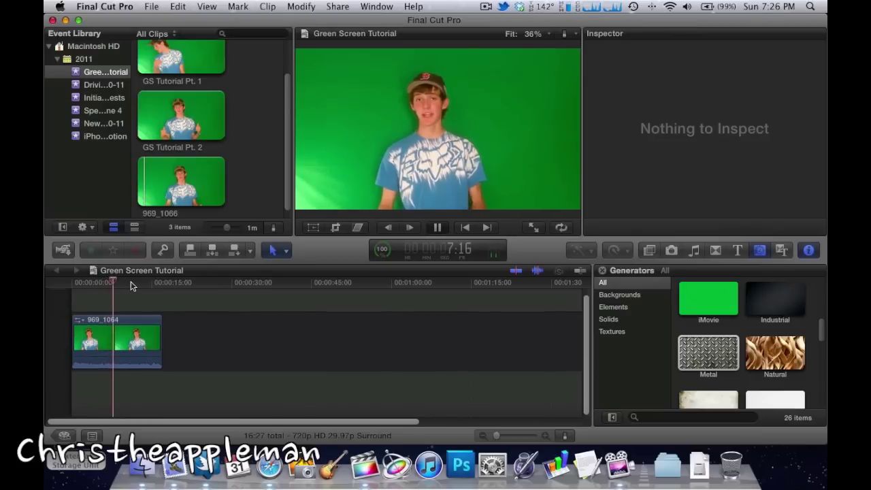
key("space")
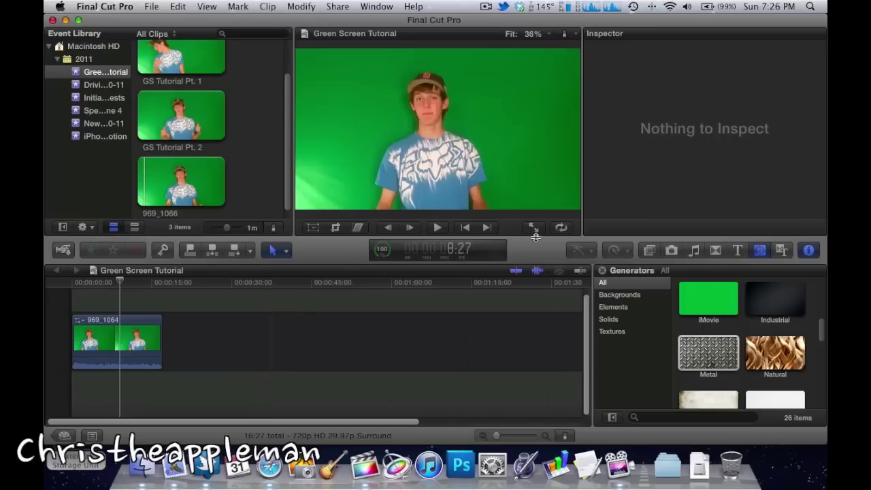
Step: Apply the Keying category's Keyer effect to clip 969_1064 and scrub to check the key
left_click(601, 271)
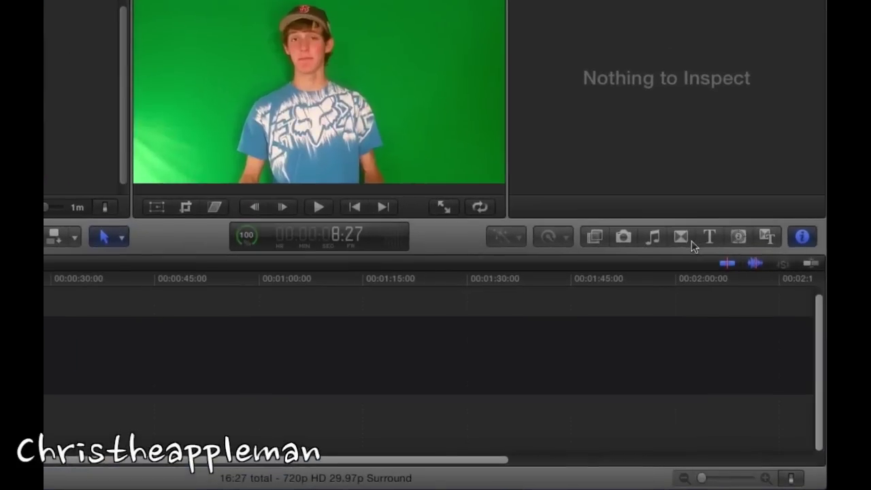
left_click(595, 236)
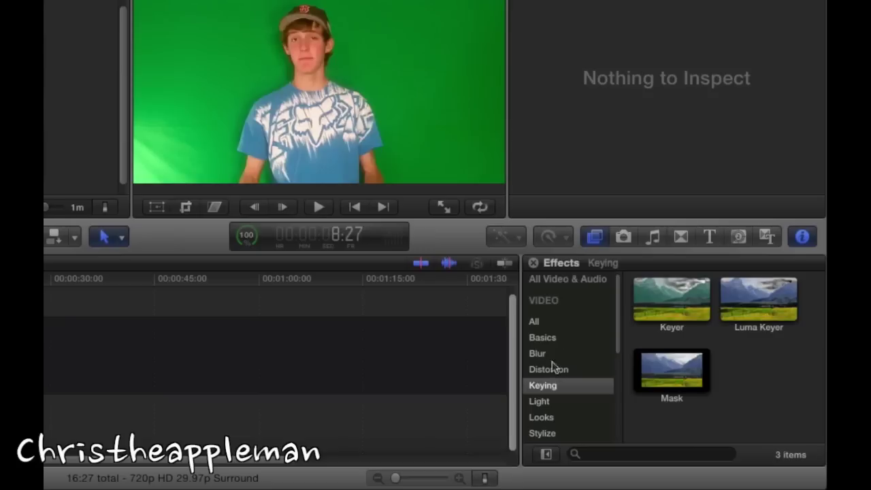
left_click(535, 322)
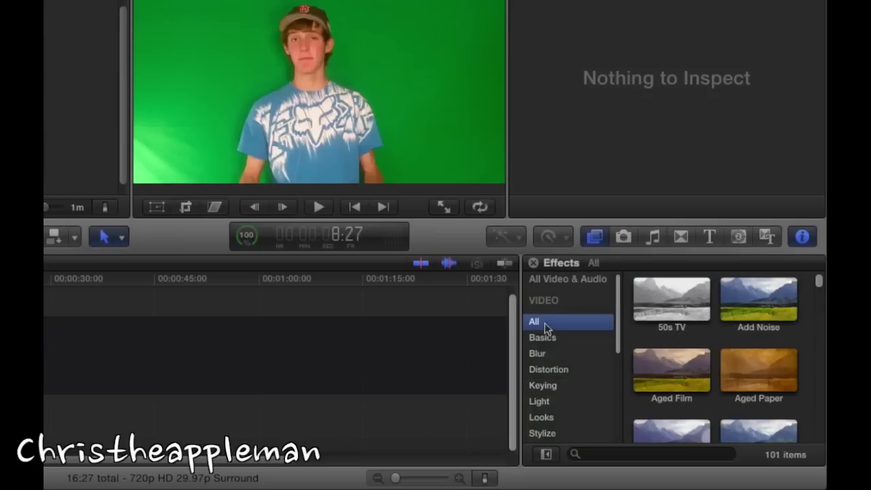
left_click(543, 386)
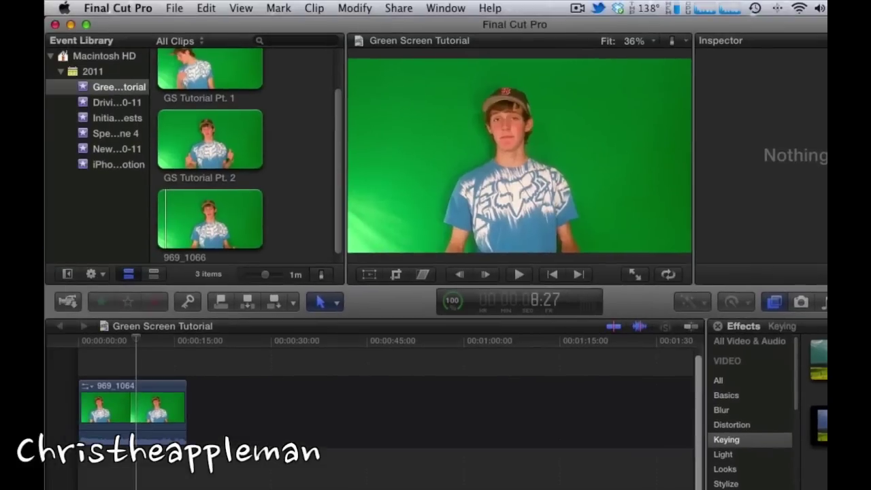
left_click_drag(672, 300, 572, 320)
left_click_drag(754, 379, 156, 412)
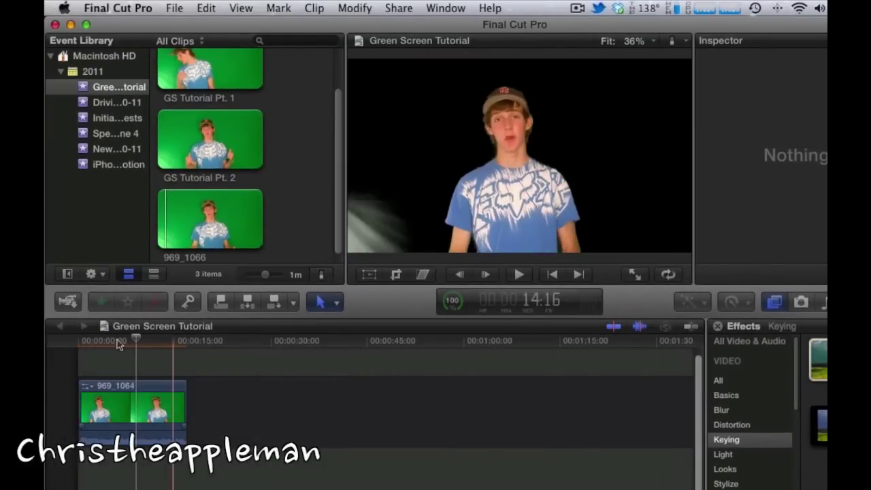
left_click_drag(132, 343, 127, 344)
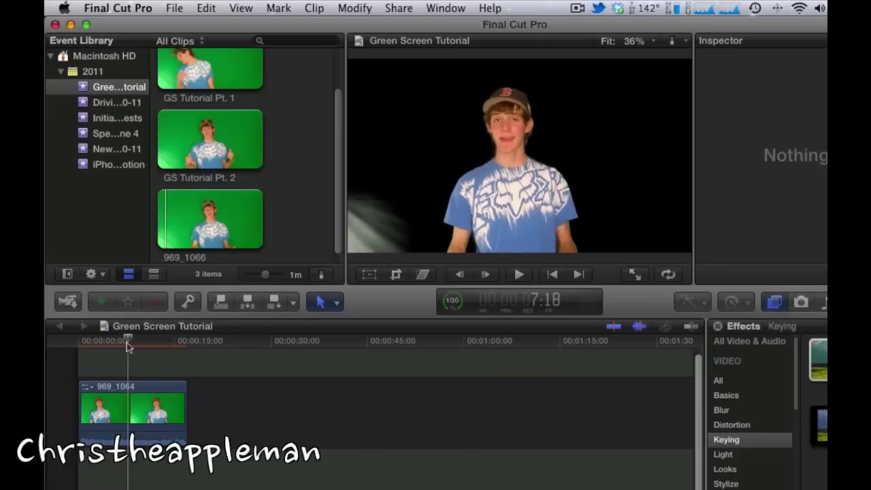
left_click_drag(127, 343, 141, 346)
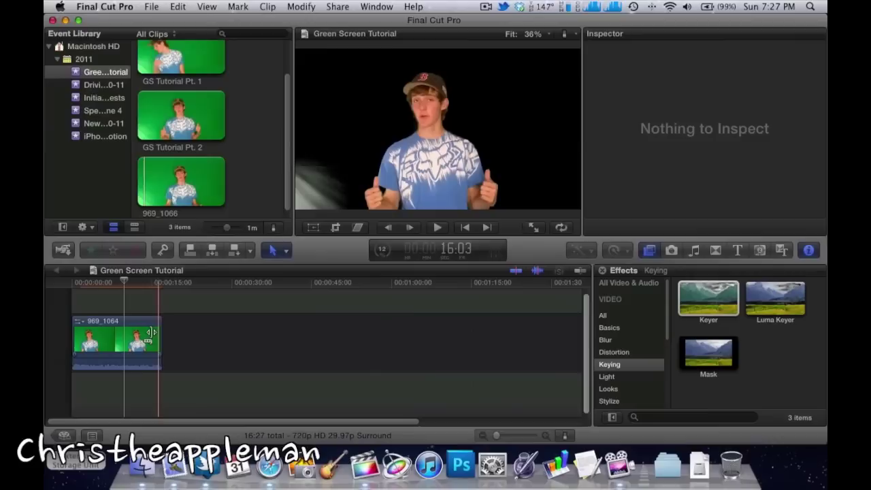
Step: Scroll through clip 969_1064's Keyer, Color, Transform and Crop settings in the Inspector
left_click(116, 341)
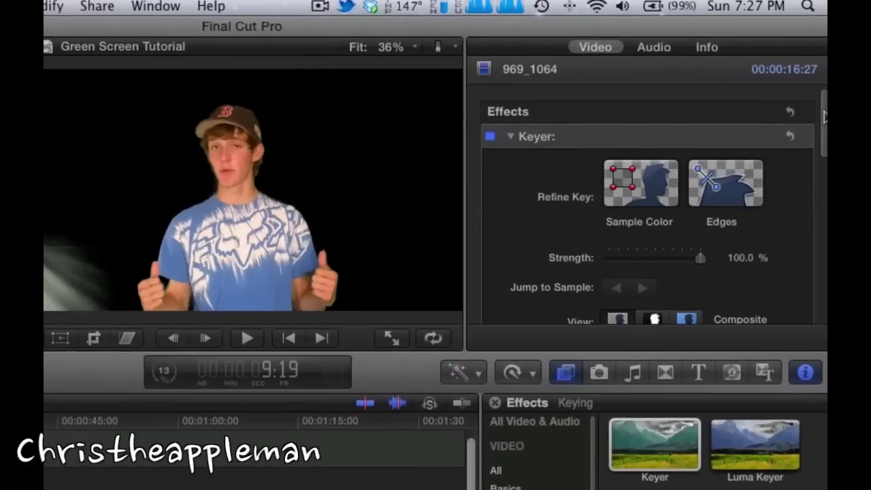
scroll(820, 85, "down", 2)
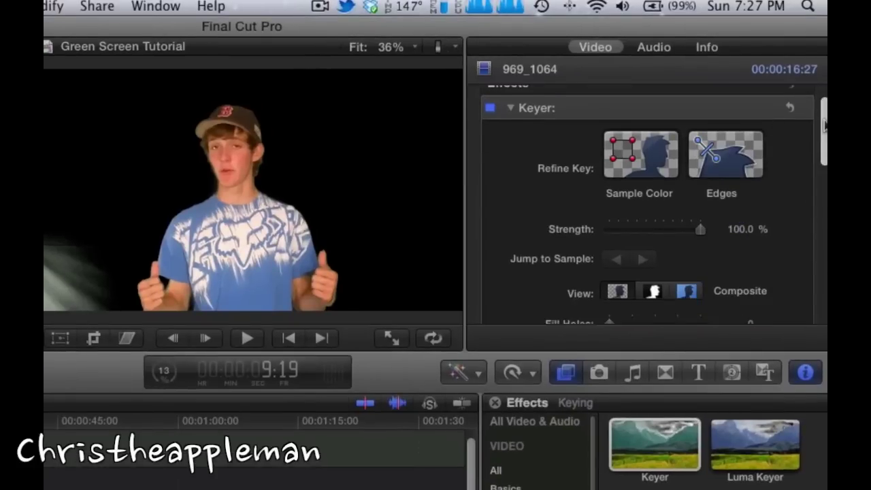
left_click_drag(824, 124, 812, 239)
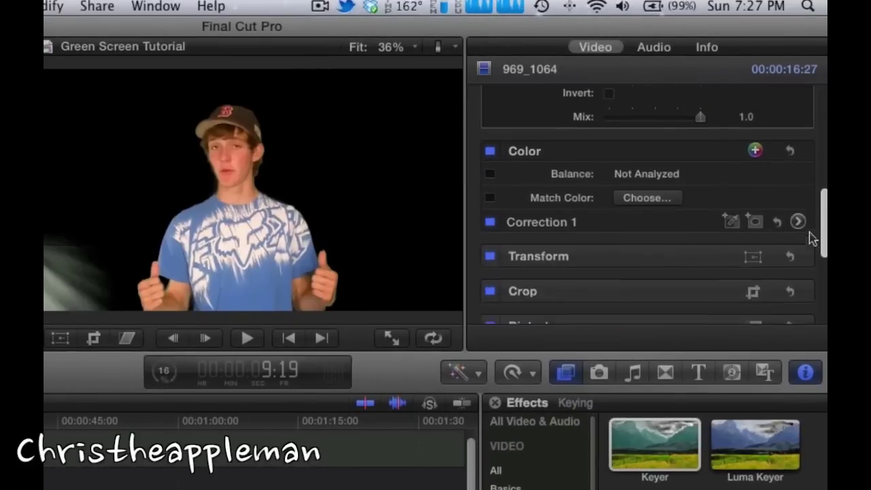
scroll(812, 241, "down", 5)
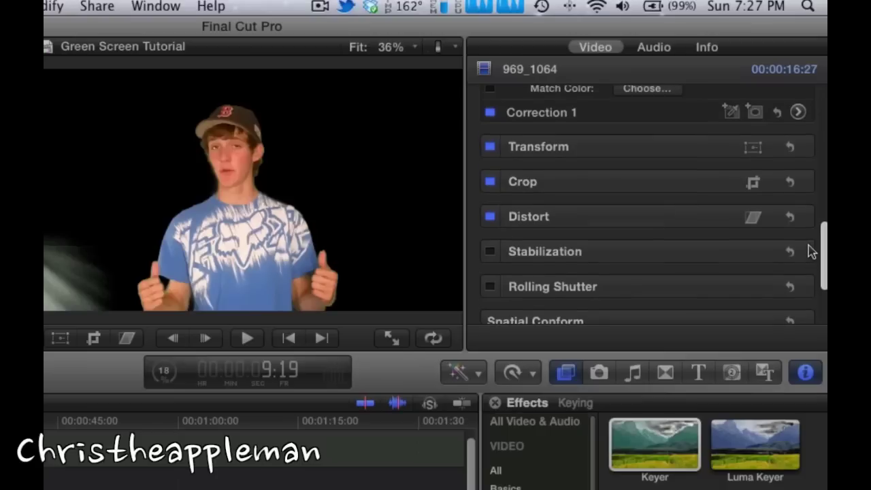
left_click_drag(809, 250, 813, 116)
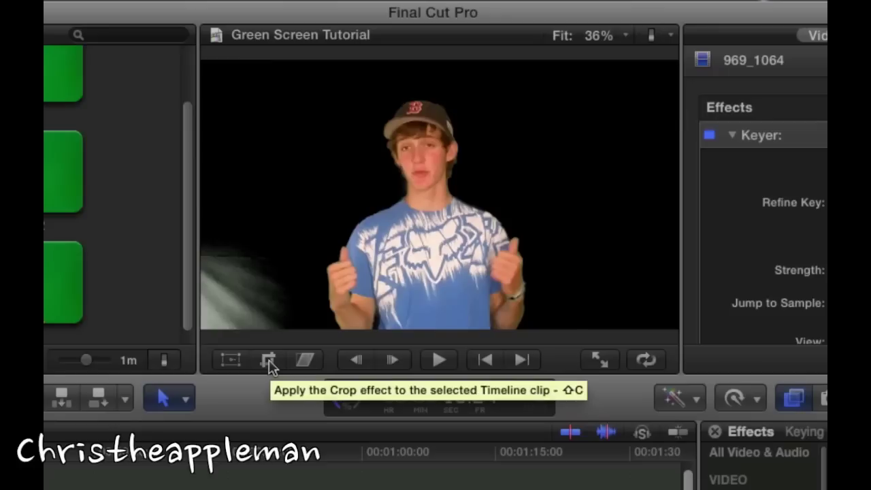
Step: Crop the keyed clip's left edge to remove the pale streak, then review playback
left_click(269, 362)
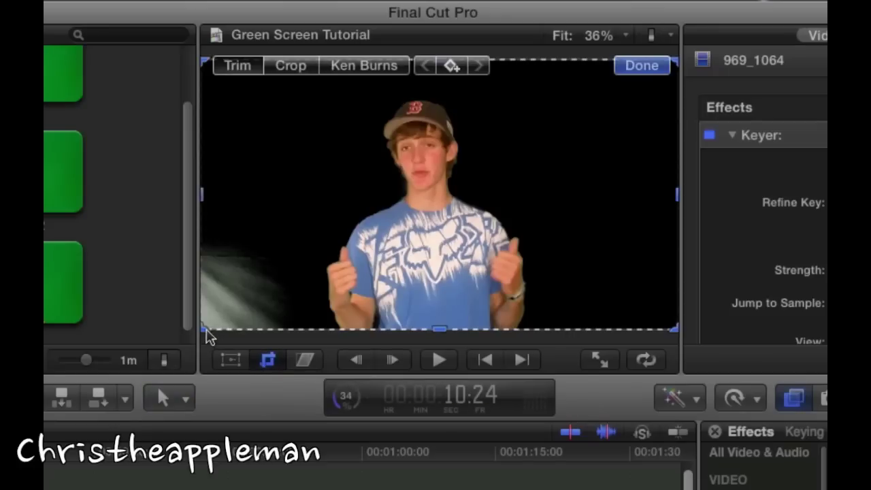
left_click_drag(209, 335, 286, 348)
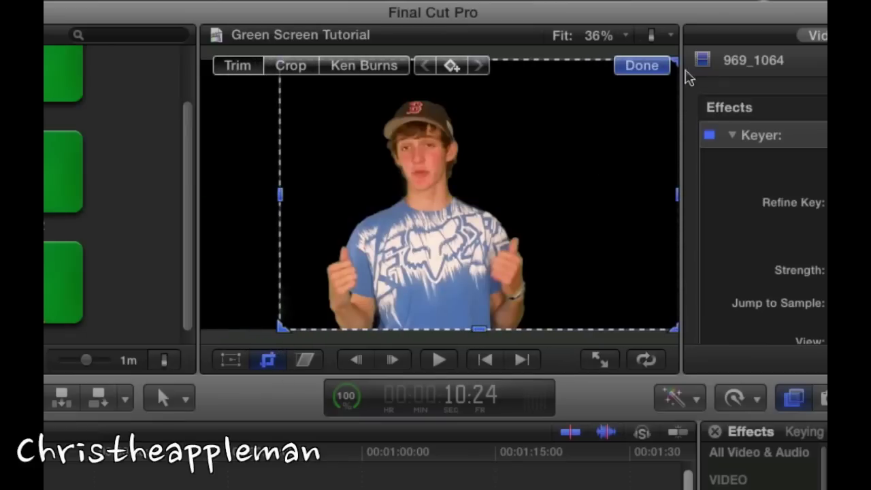
left_click(641, 68)
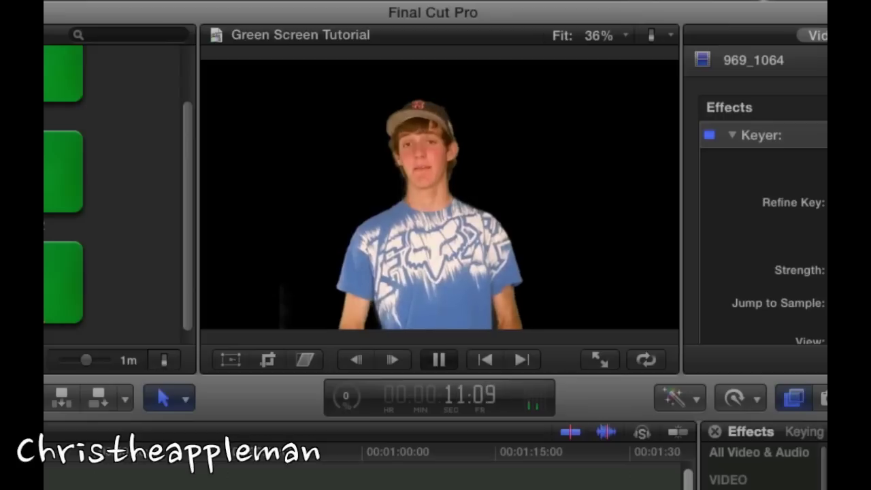
key("space")
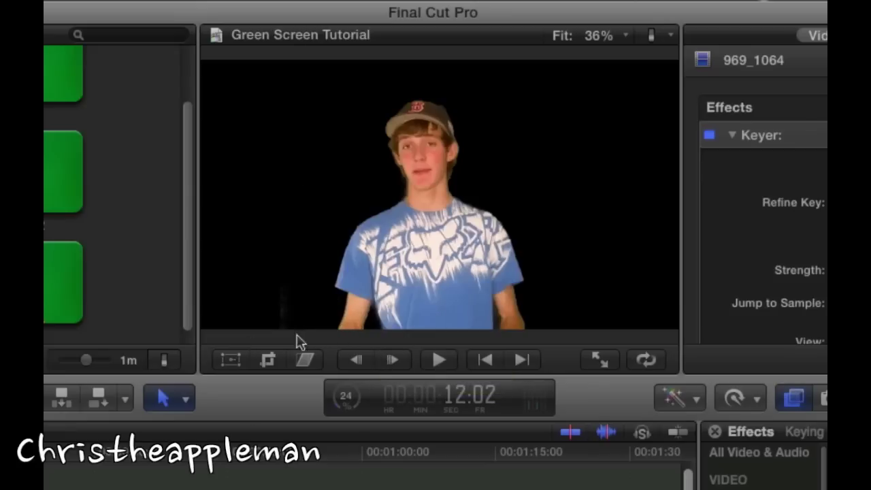
key("End")
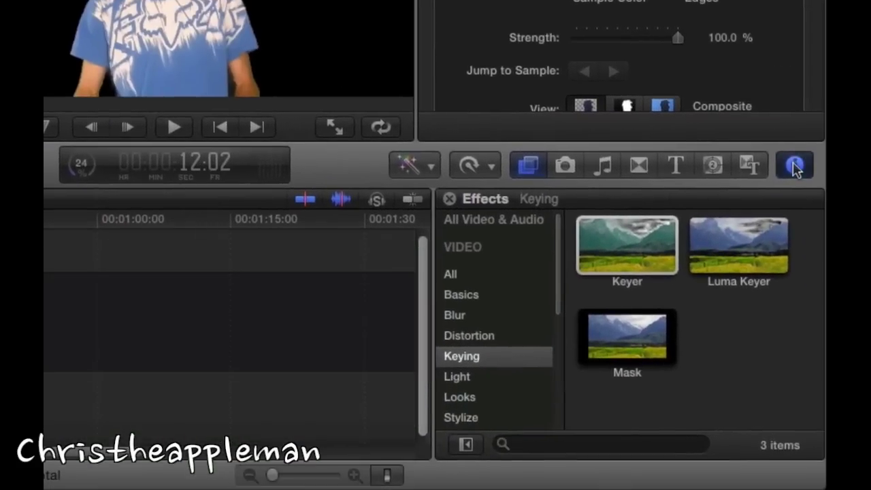
Step: Close the clip settings and scroll the Generators browser to the Metal generator
left_click(795, 165)
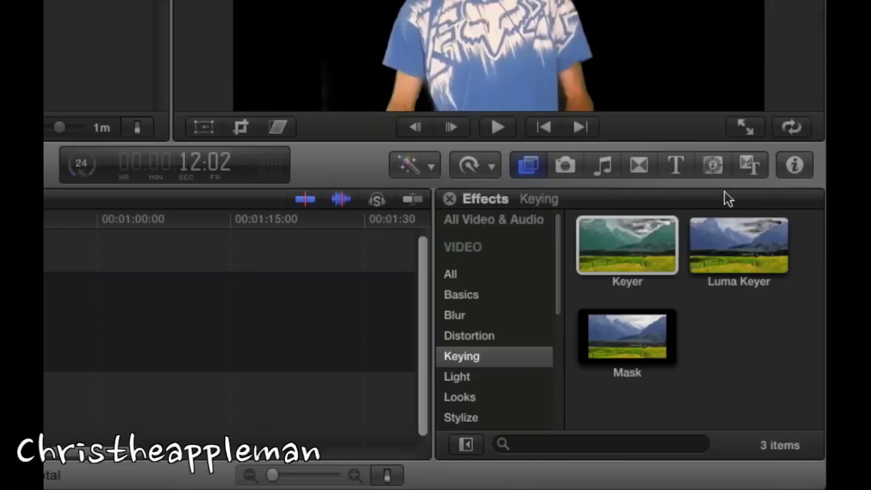
left_click(712, 168)
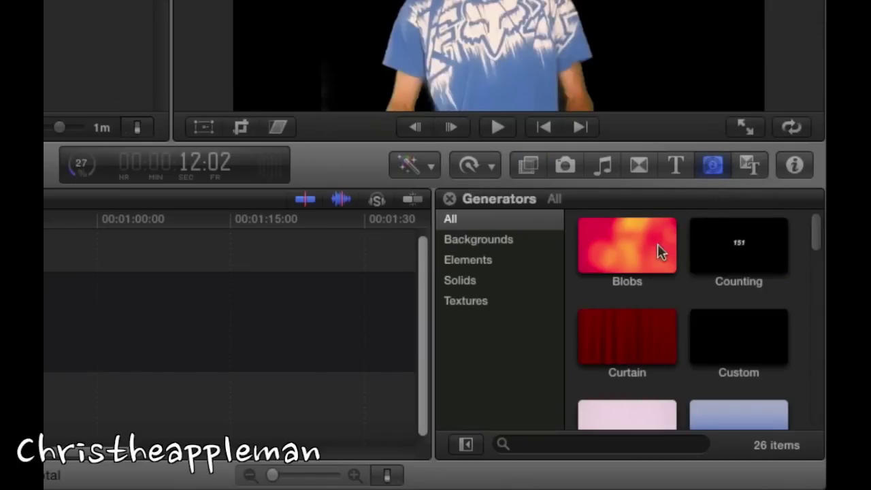
scroll(683, 307, "down", 10)
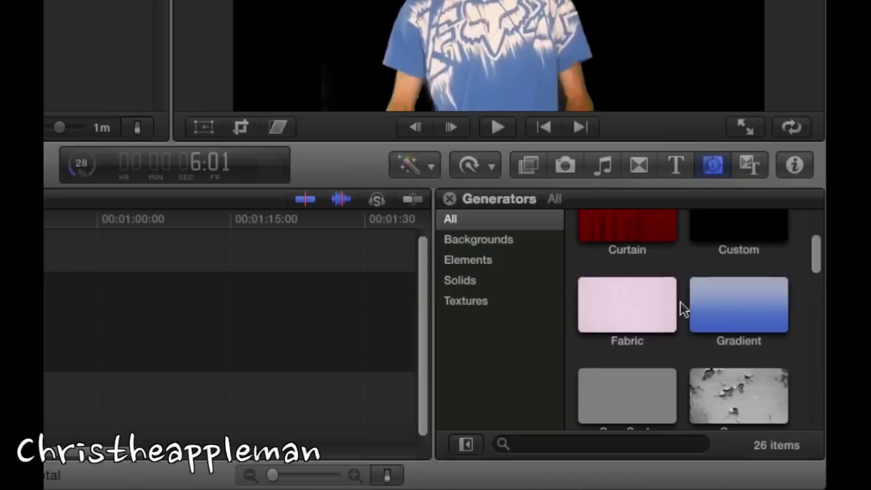
scroll(683, 307, "down", 3)
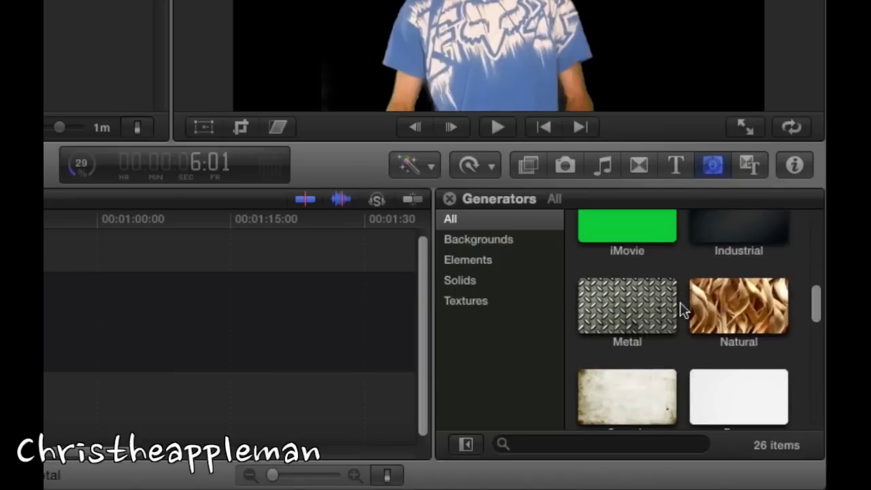
scroll(683, 307, "down", 3)
scroll(683, 308, "down", 5)
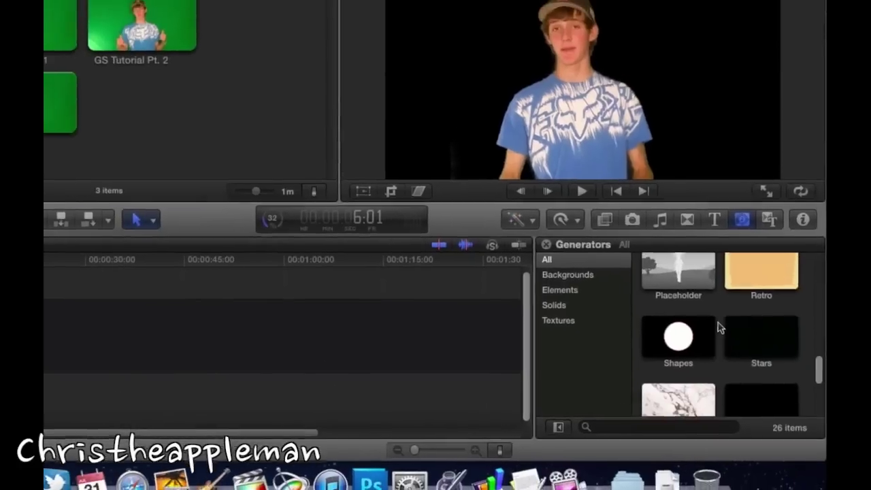
scroll(683, 309, "up", 6)
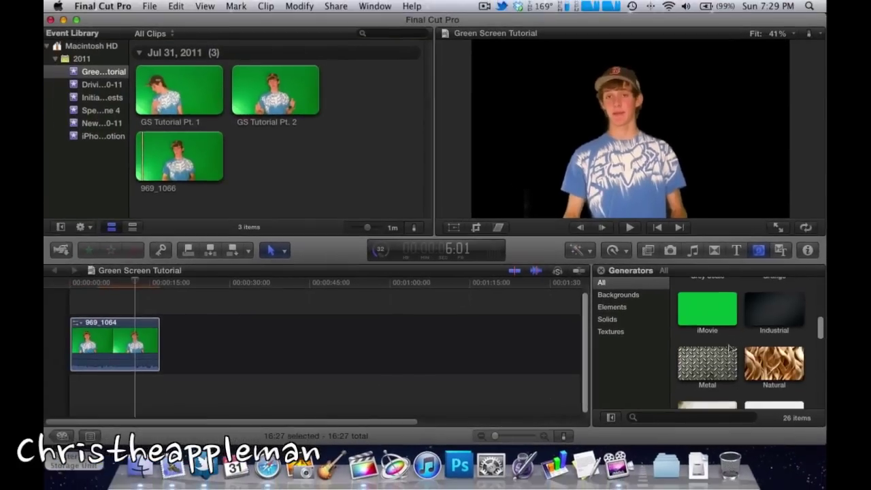
Step: Connect the Metal generator beneath clip 969_1064, preview it, and lengthen it to match
left_click(722, 325)
left_click_drag(145, 388, 71, 404)
left_click_drag(708, 363, 76, 402)
key("space")
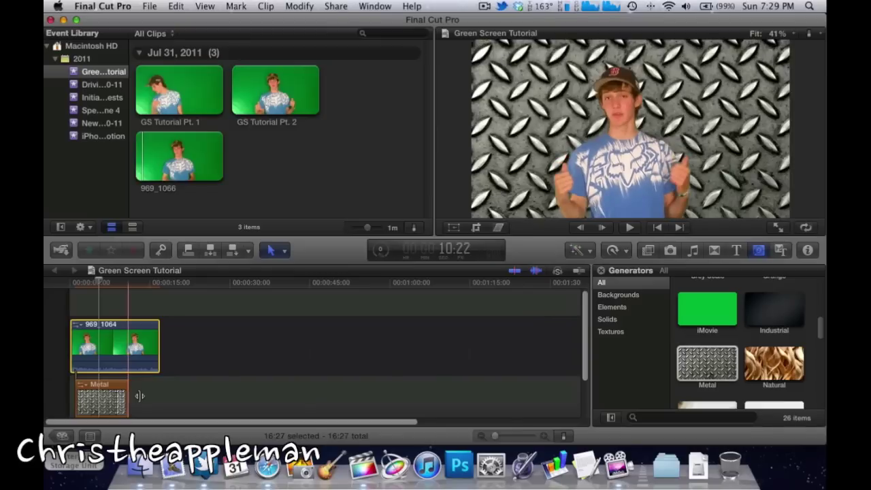
left_click_drag(140, 396, 160, 381)
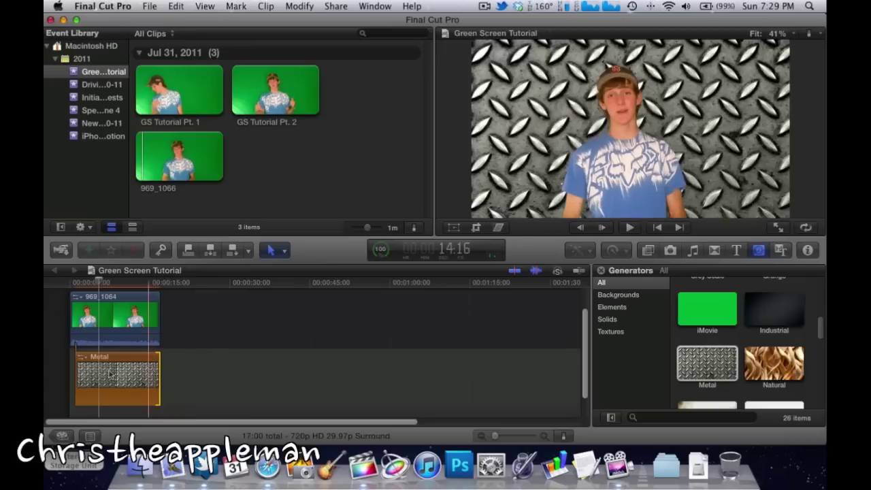
Step: Adjust the Metal clip's timing, then compare playback with the backdrop disabled and re-enabled
left_click_drag(109, 373, 132, 381)
key("v")
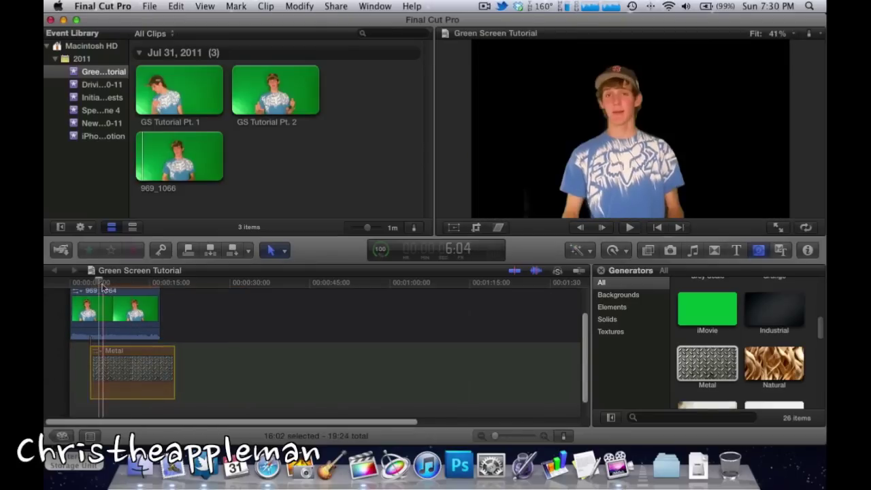
key("space")
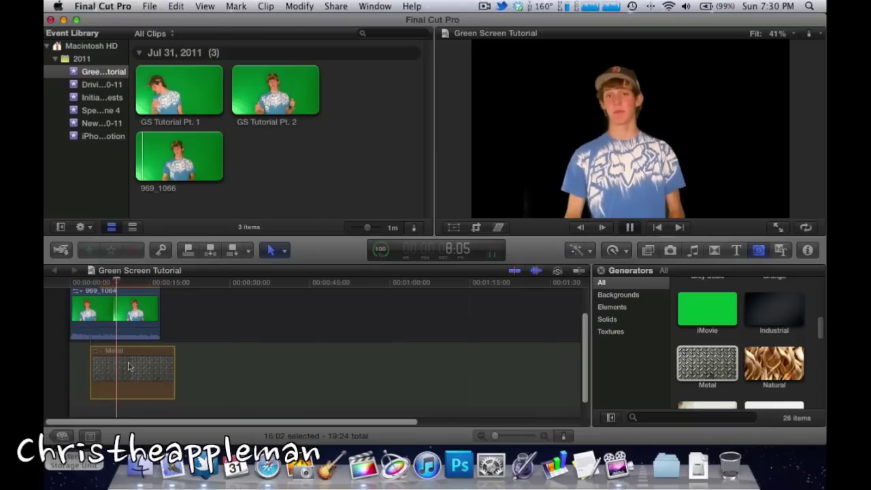
key("space")
key("super+z")
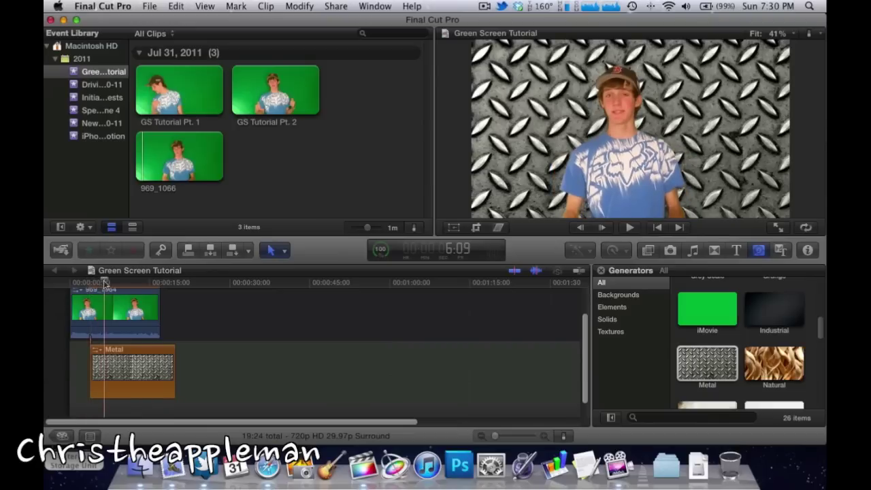
key("space")
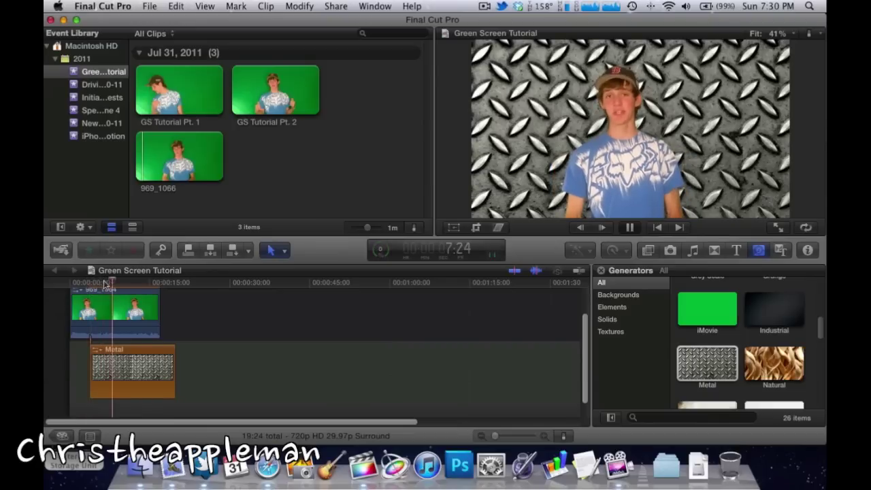
key("space")
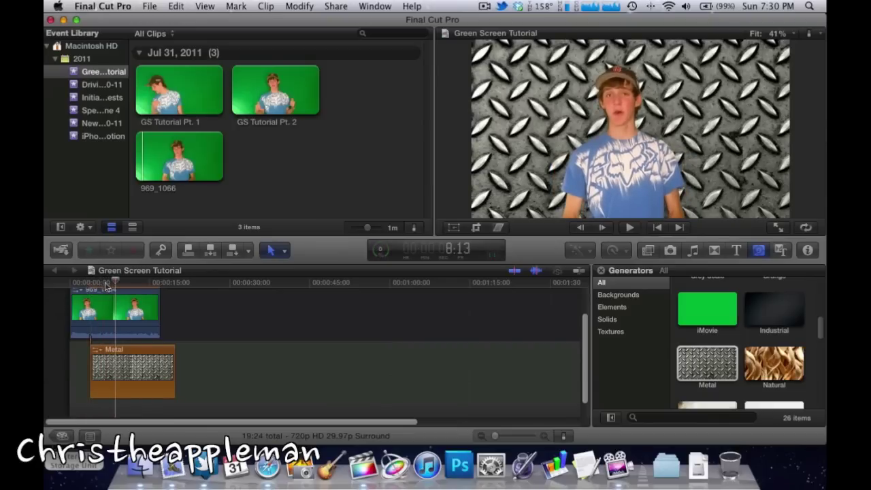
left_click(158, 362)
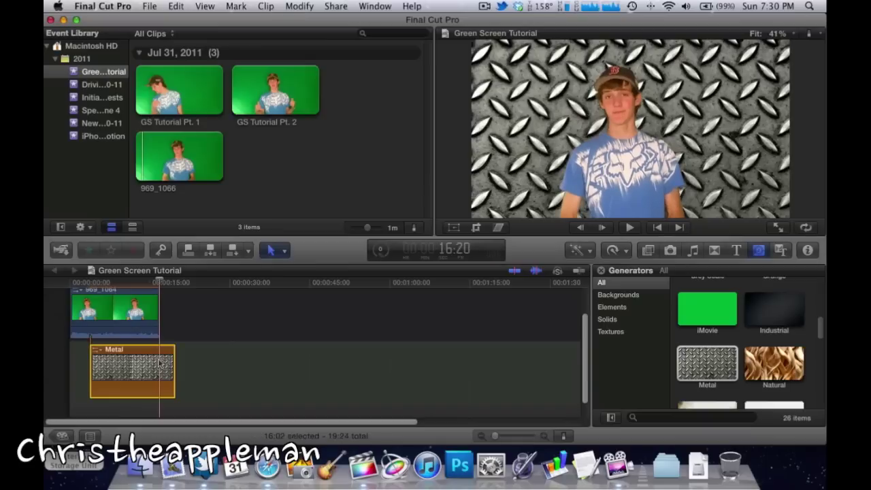
Step: Delete the Metal background clip and scroll back up the Generators list
key("Delete")
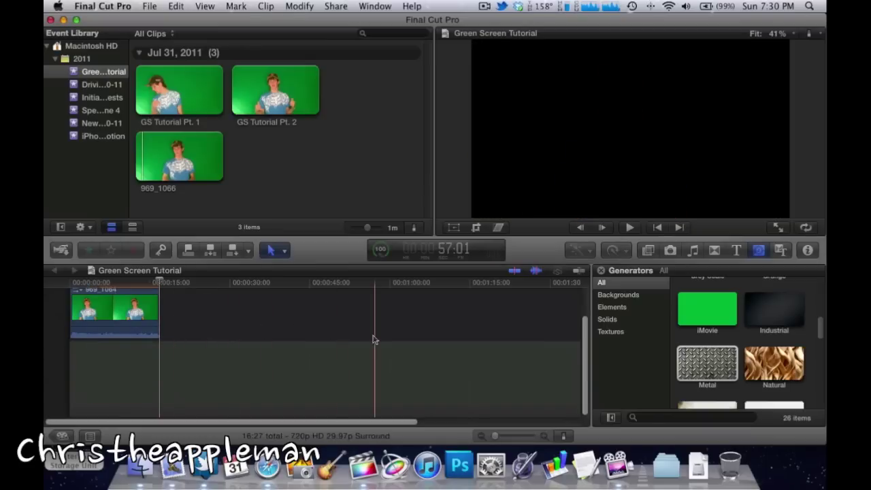
left_click(708, 361)
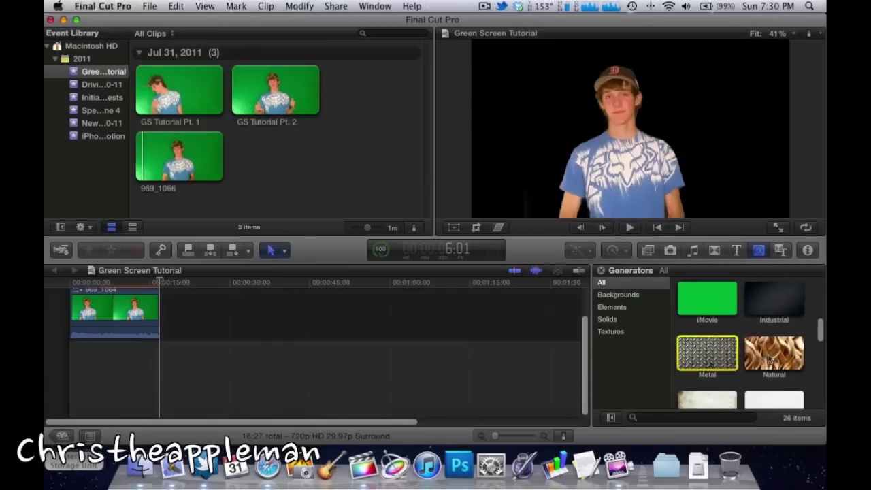
scroll(770, 359, "up", 2)
scroll(769, 358, "up", 2)
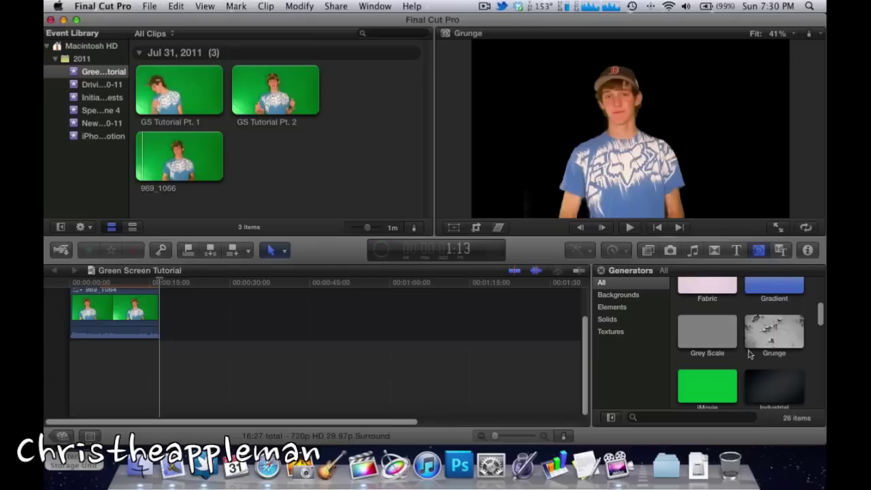
scroll(750, 355, "up", 2)
scroll(749, 354, "up", 1)
Step: Place the Curtain generator beneath clip 969_1064 and play the composite from near the start
left_click(720, 332)
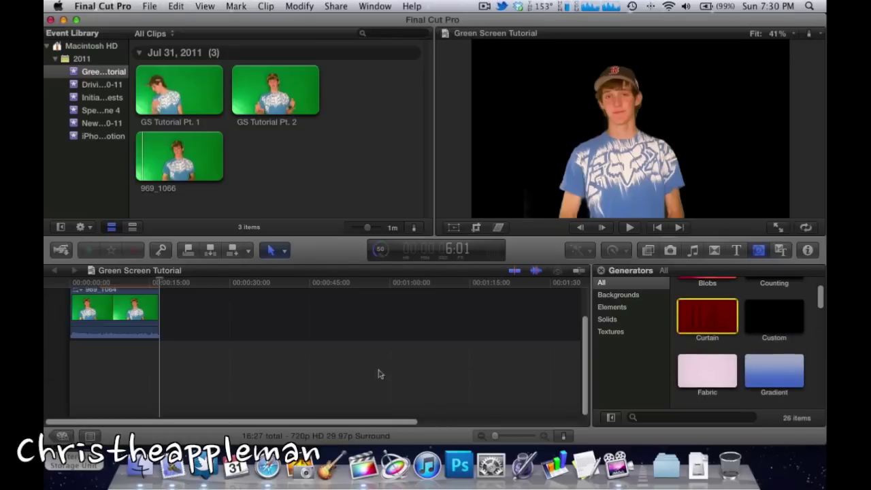
left_click_drag(118, 366, 82, 350)
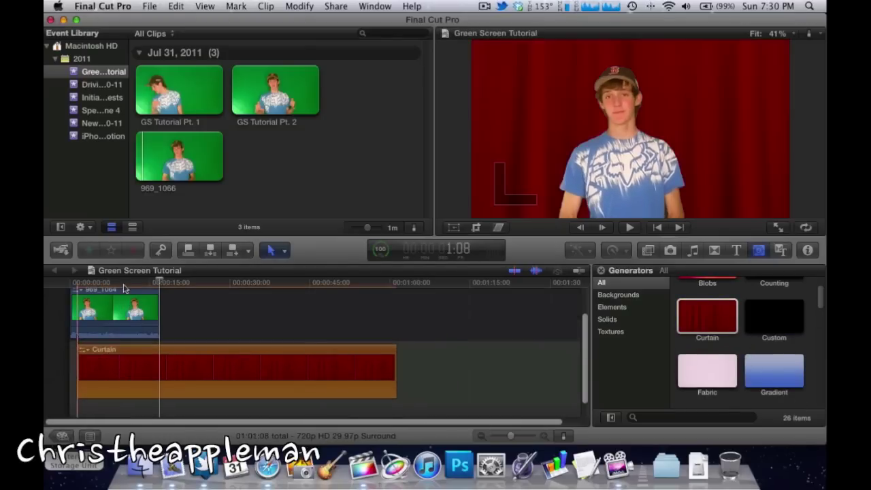
left_click(122, 283)
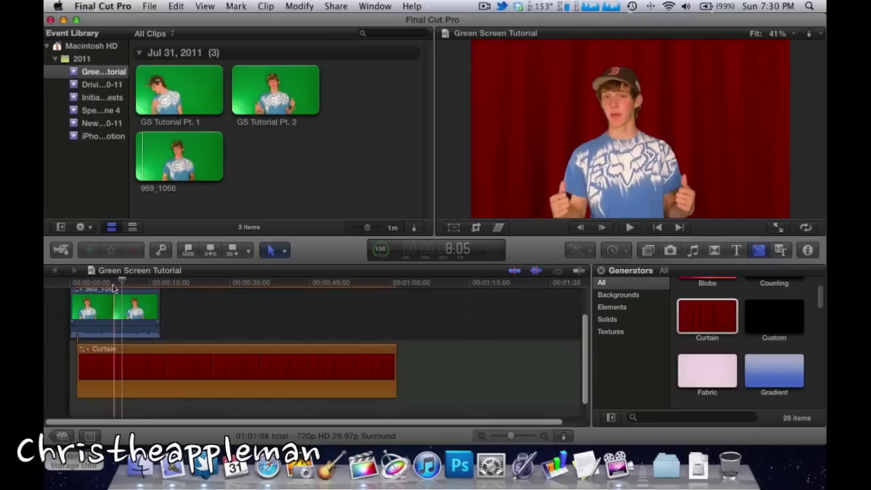
key("space")
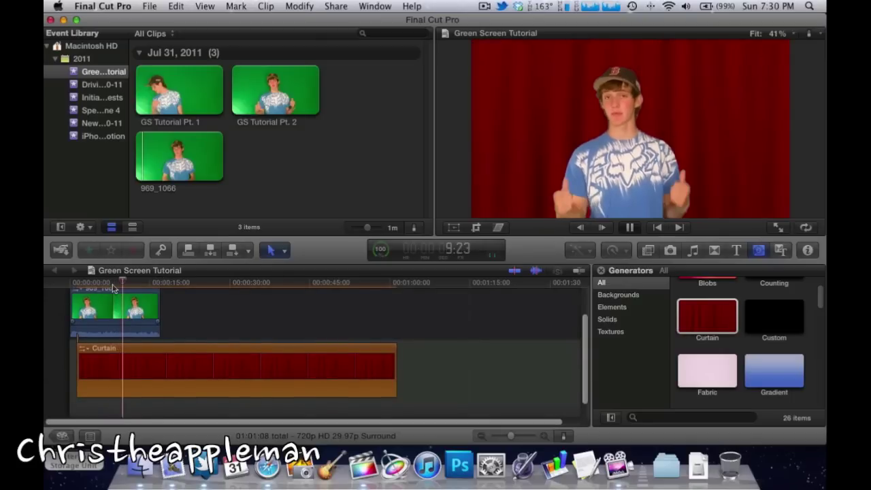
key("space")
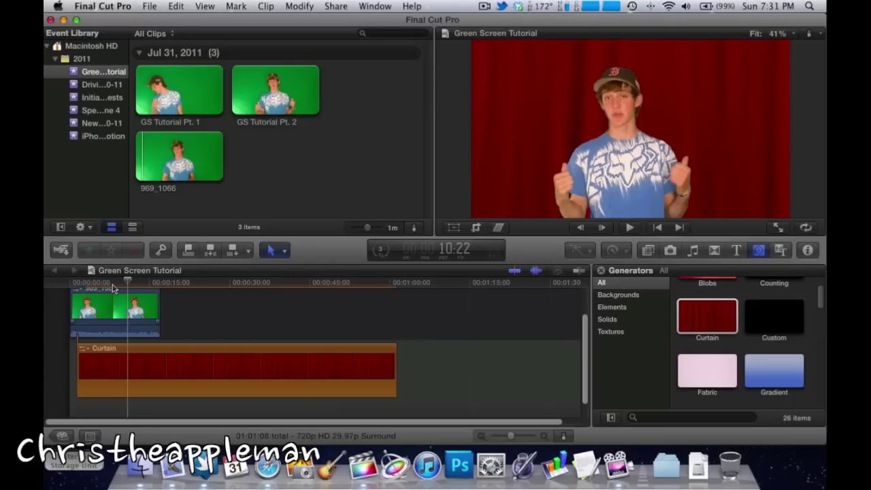
left_click(159, 365)
Step: Delete the Curtain background clip and move the playhead back slightly
key("Delete")
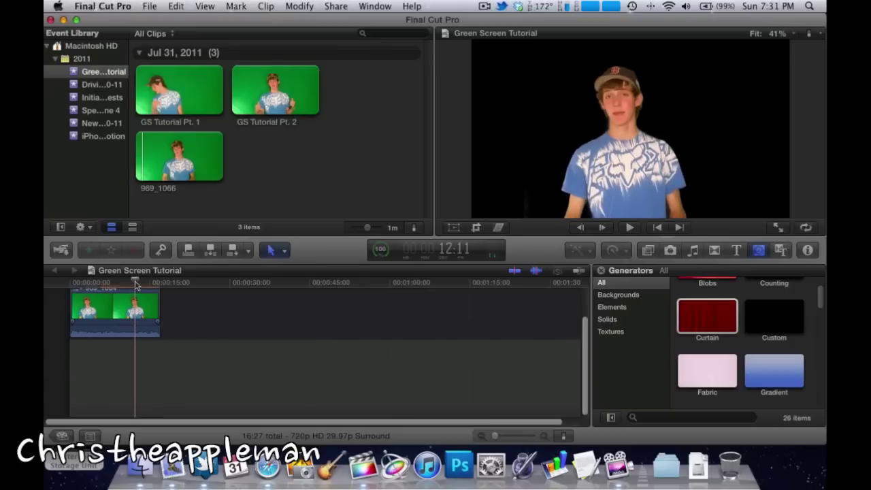
left_click(133, 283)
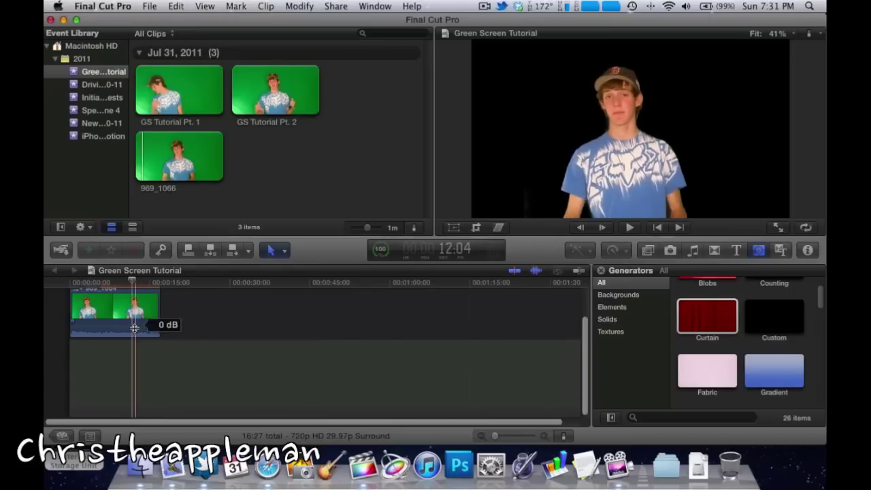